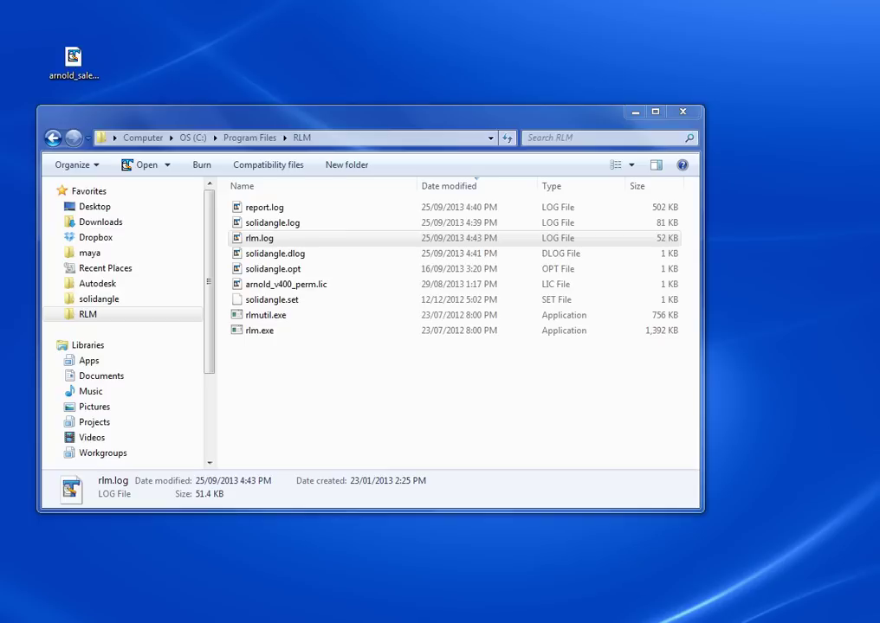
- Check the RLM folder for rlm.exe, solidangle.set and the existing arnold_v400_perm.lic license file
click(72, 59)
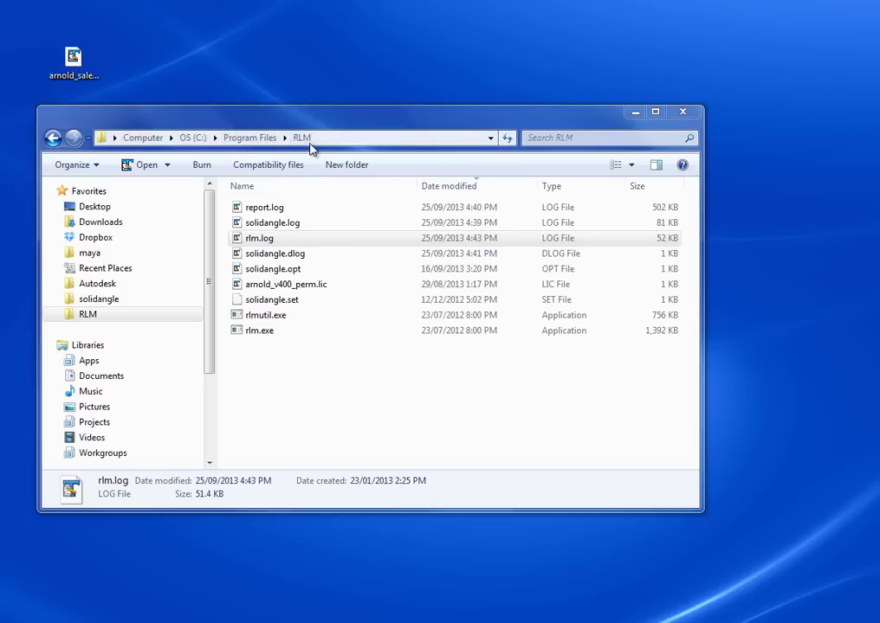
click(262, 334)
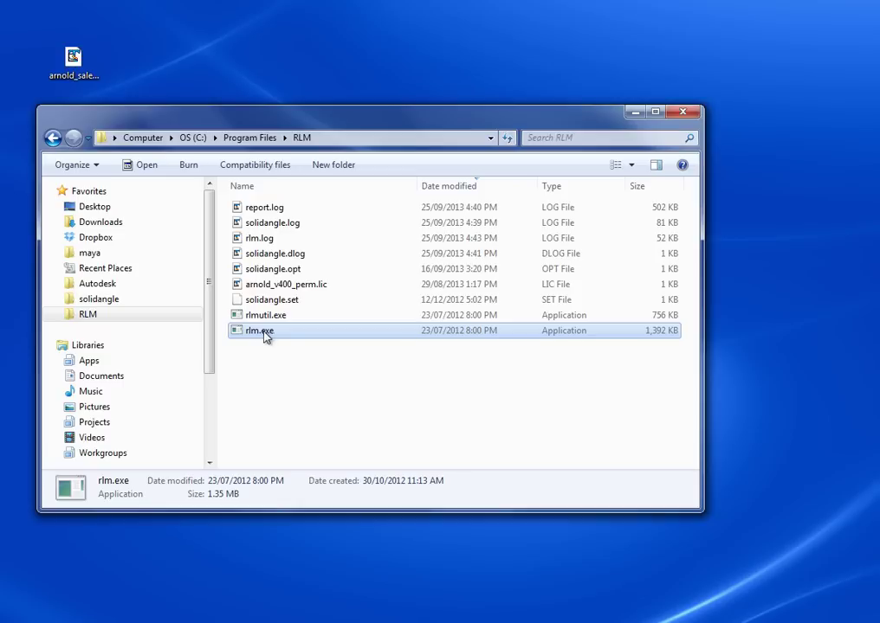
click(268, 301)
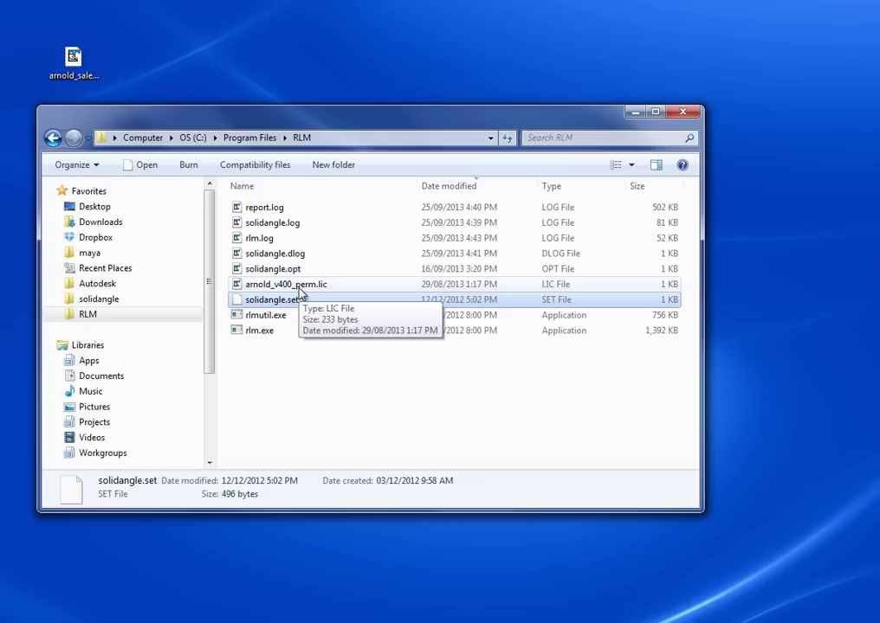
click(299, 287)
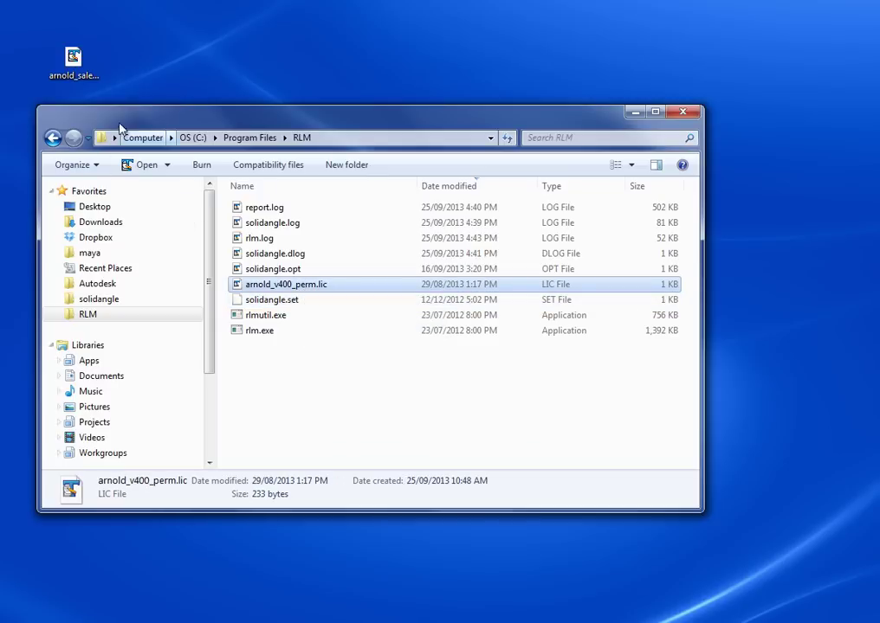
- Open the arnold_sale license file from the desktop, examine the version date on its LICENSE line, and close it
click(80, 74)
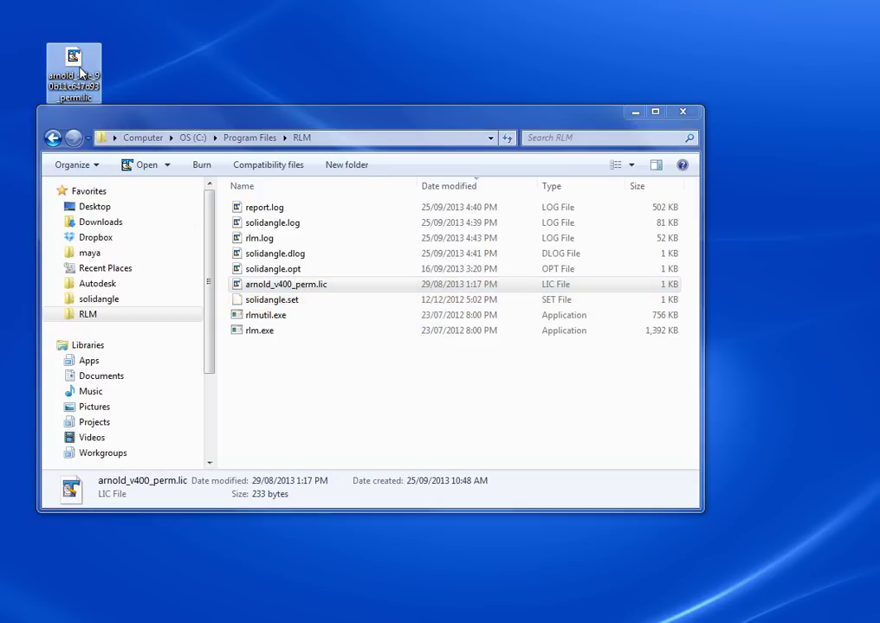
double_click(78, 73)
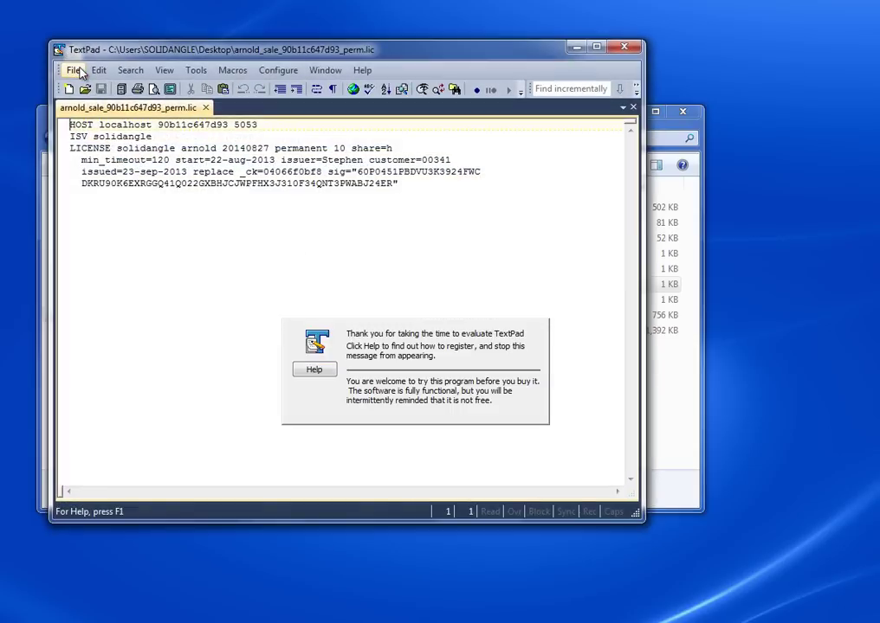
click(179, 211)
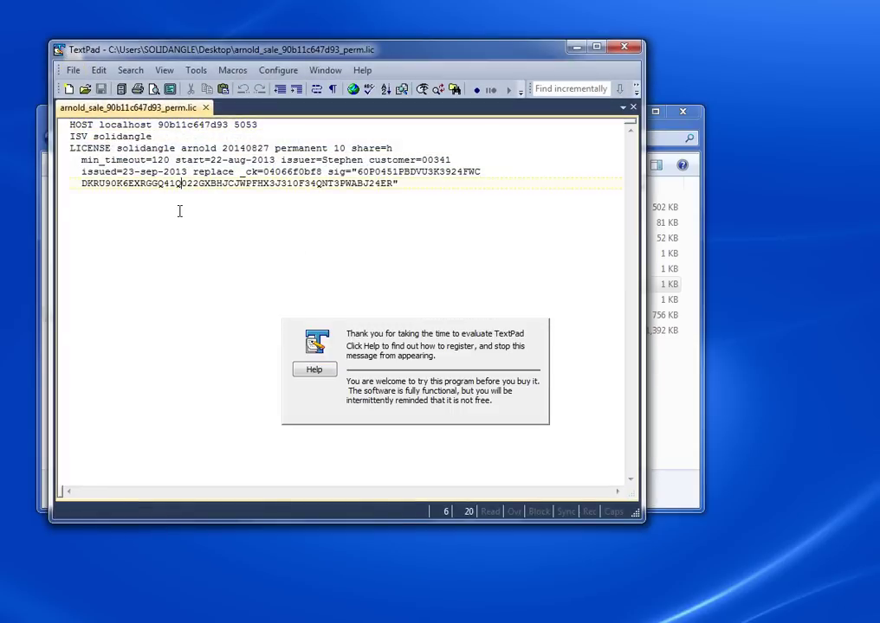
double_click(232, 152)
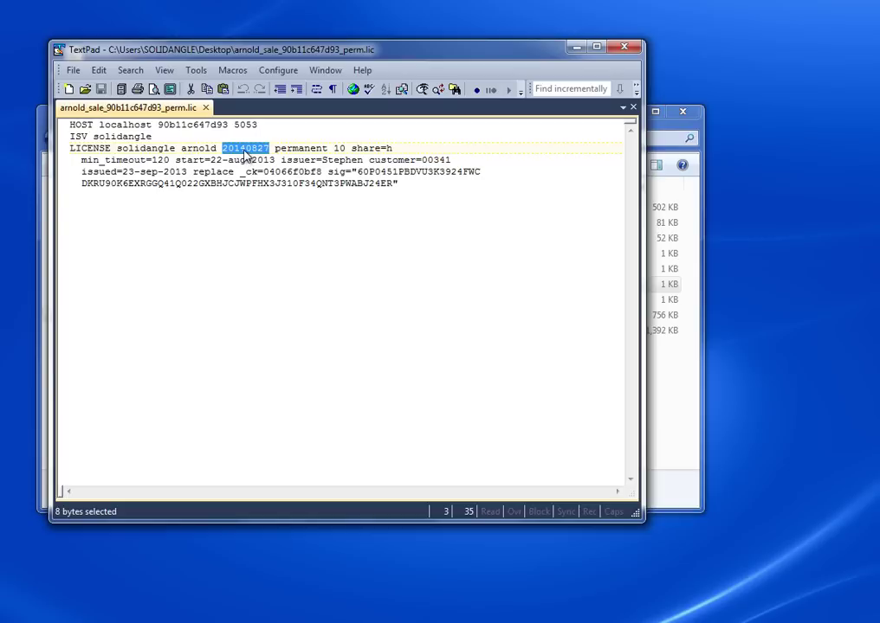
click(247, 151)
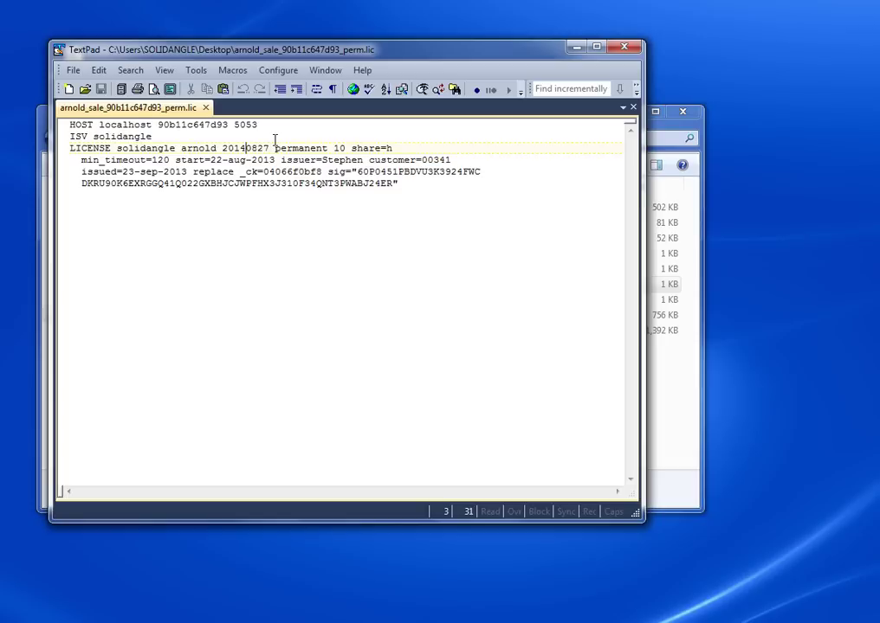
key(Right)
key(Right)
key(Right)
key(Right)
click(625, 46)
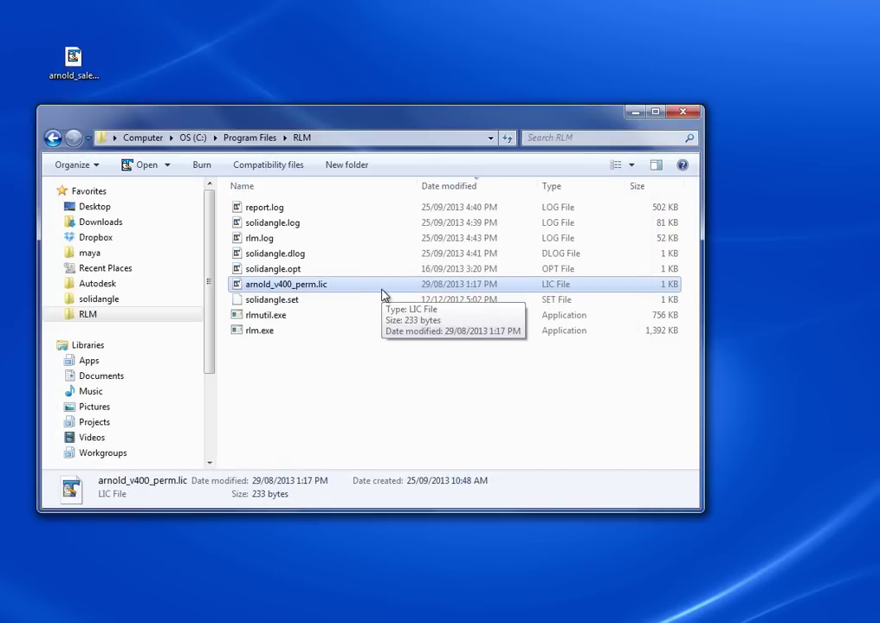
- Copy the arnold_sale license file from the desktop into the C:\Program Files\RLM folder
click(73, 61)
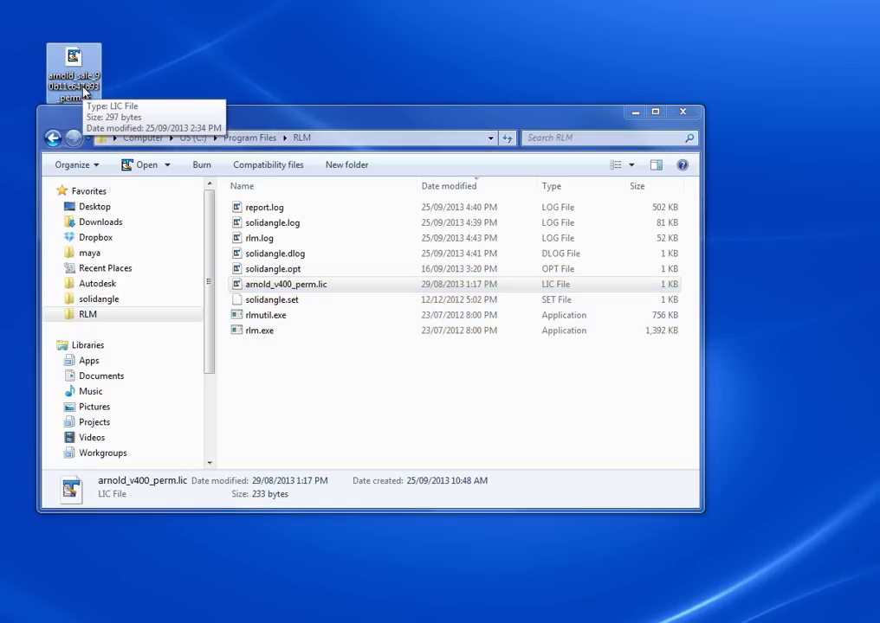
drag(84, 91, 364, 360)
click(383, 424)
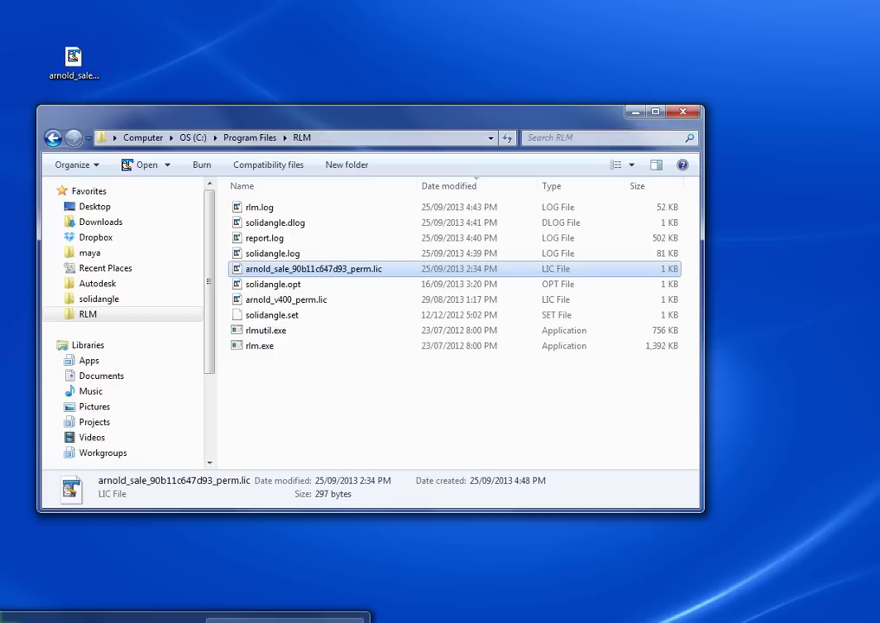
- Switch to the RLM web administration page in the browser and open the server status of the solidangle ISV server
key(alt+Tab)
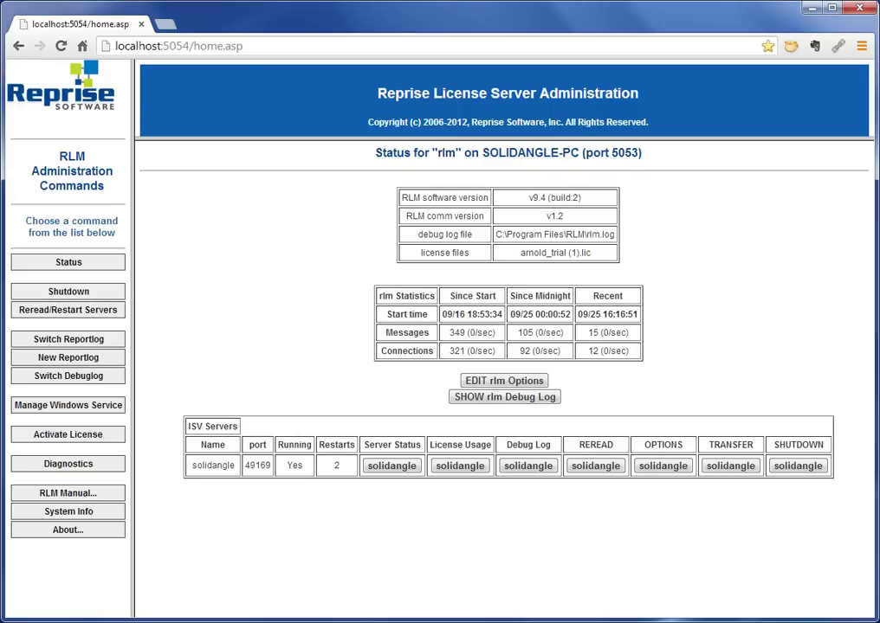
click(80, 266)
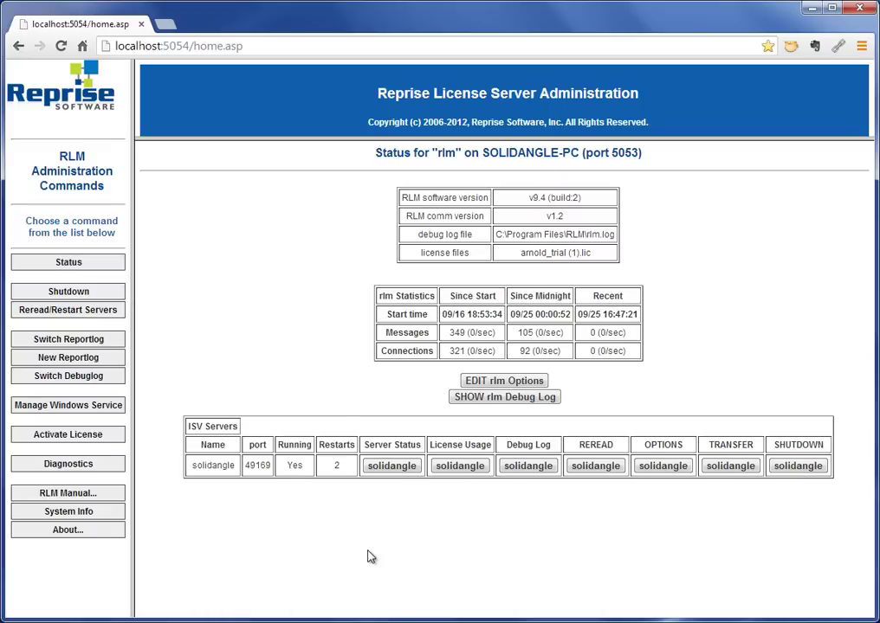
click(388, 468)
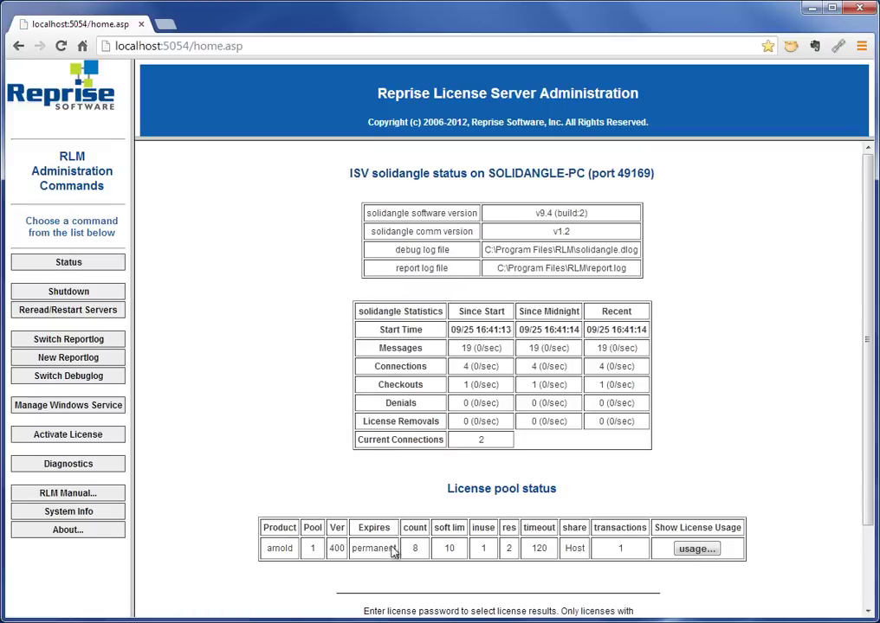
- Examine the arnold license pool's version, expiry, count, soft limit, reservations and in-use values, and open its license usage
double_click(338, 548)
double_click(374, 548)
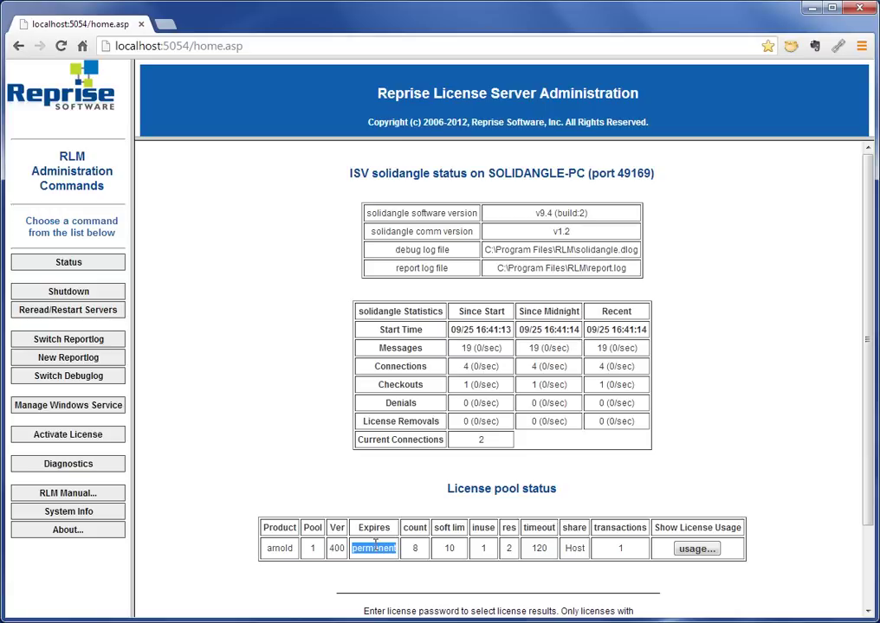
double_click(449, 549)
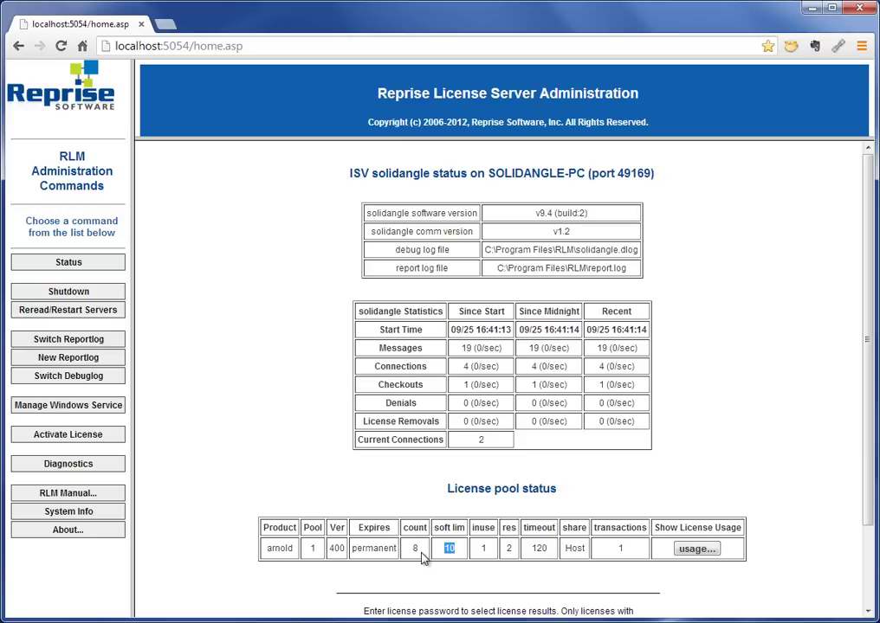
click(414, 551)
double_click(414, 549)
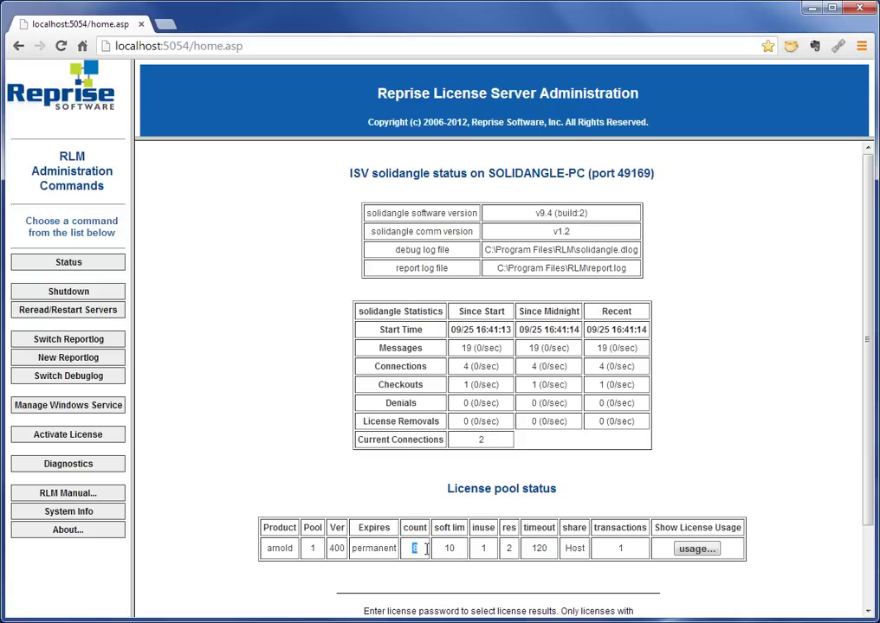
double_click(509, 548)
double_click(450, 549)
double_click(485, 548)
click(690, 551)
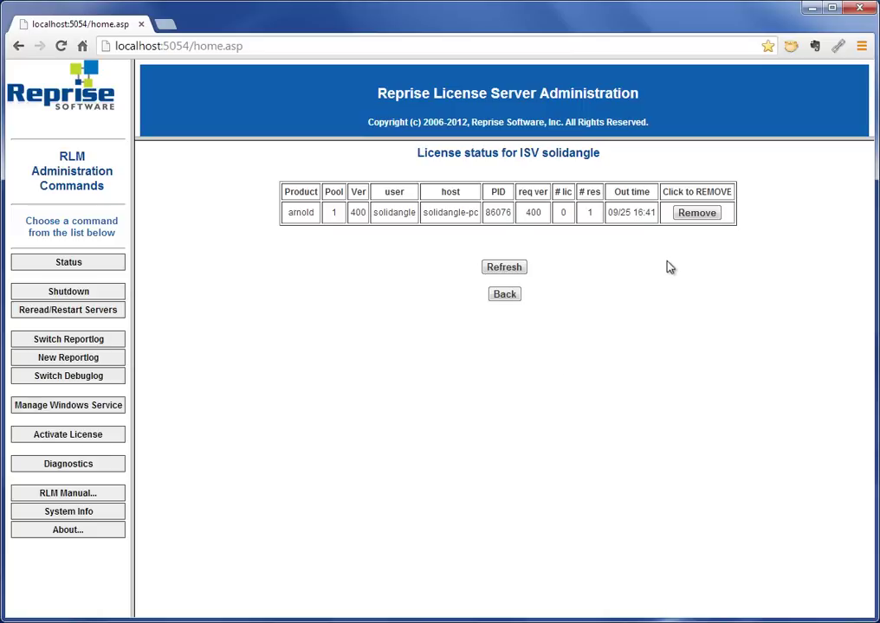
- Reread the licenses on all ISV servers with the Reread/Restart Servers command
click(102, 267)
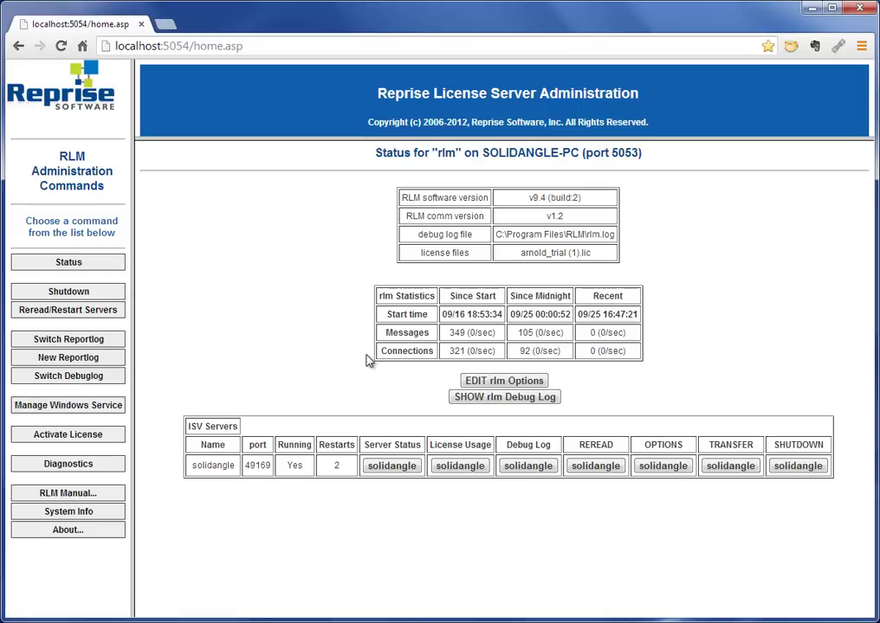
click(93, 314)
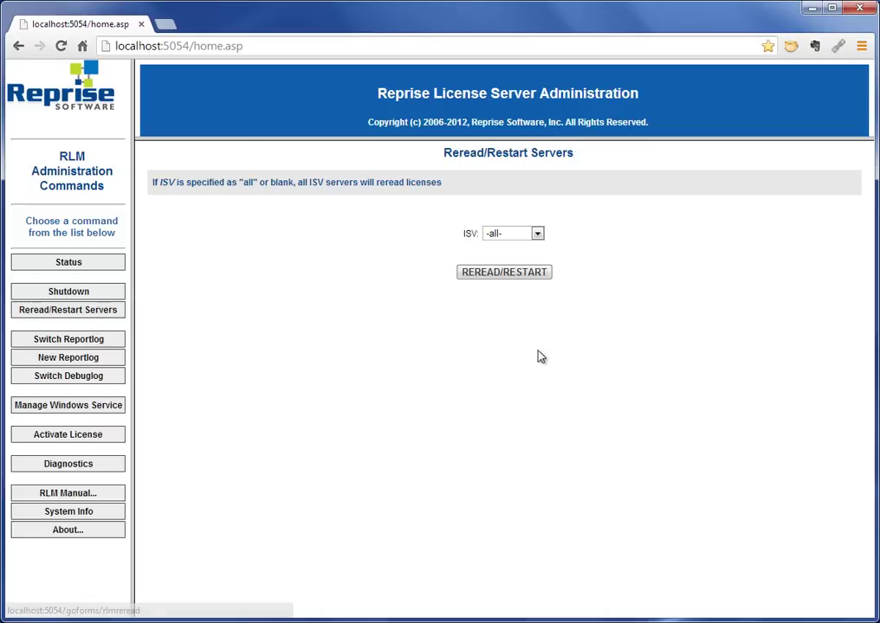
click(514, 234)
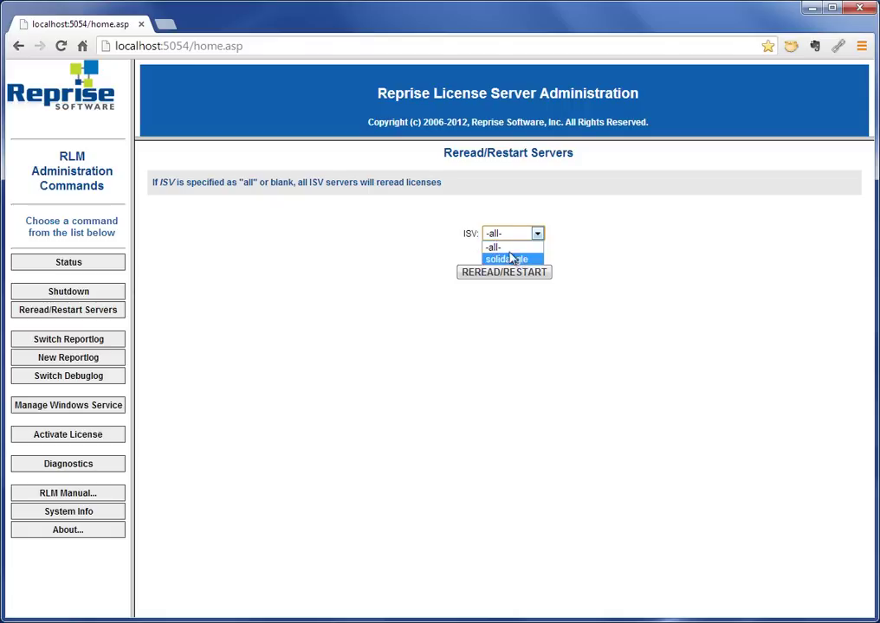
click(512, 260)
click(513, 237)
click(513, 246)
click(514, 273)
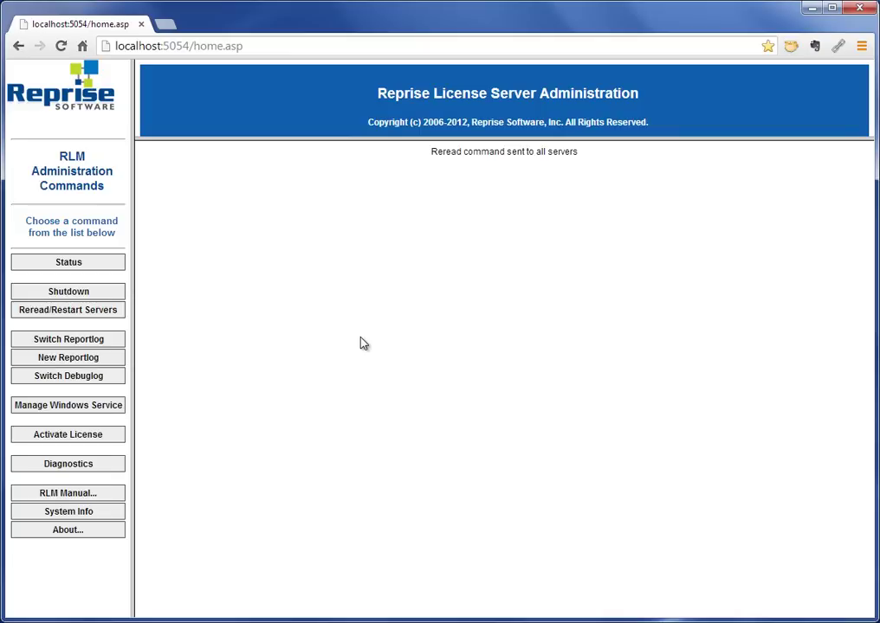
- Reopen the solidangle server status and check the arnold pool's version, count, soft limit, reservations and in-use values
click(31, 264)
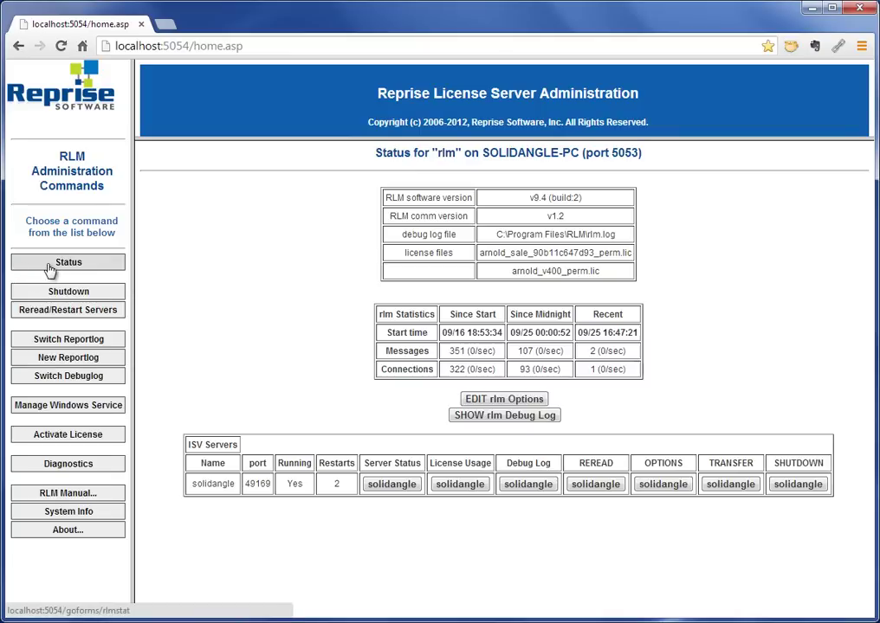
click(389, 484)
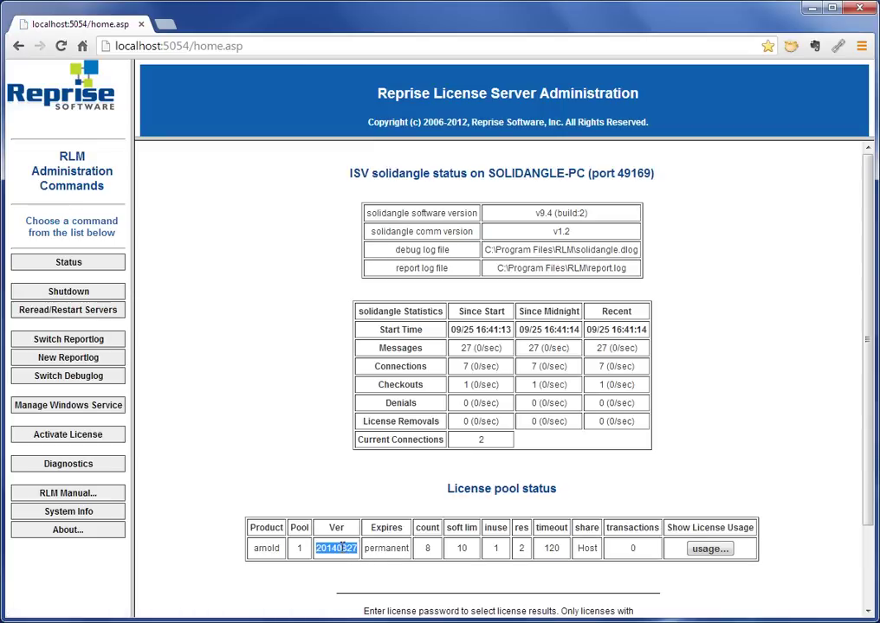
click(348, 548)
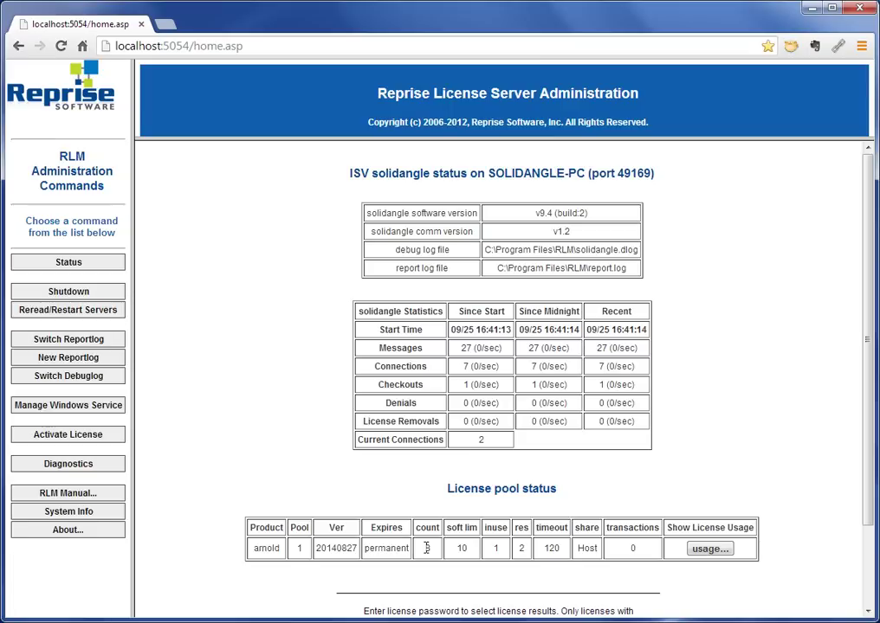
mouse_move(426, 548)
mouse_down()
mouse_move(474, 548)
mouse_move(430, 548)
mouse_up()
double_click(463, 548)
double_click(521, 548)
click(464, 552)
double_click(463, 552)
drag(464, 551, 482, 548)
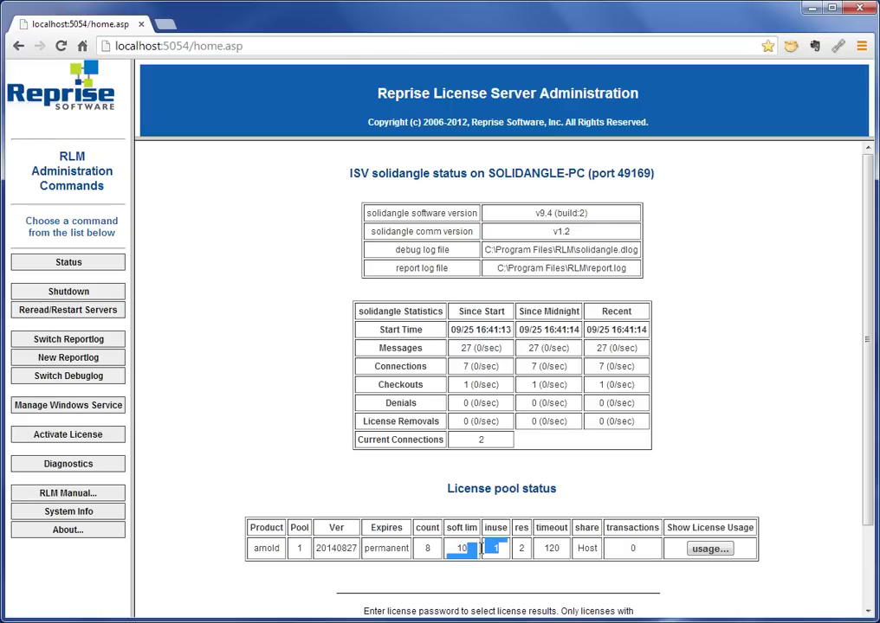
double_click(494, 548)
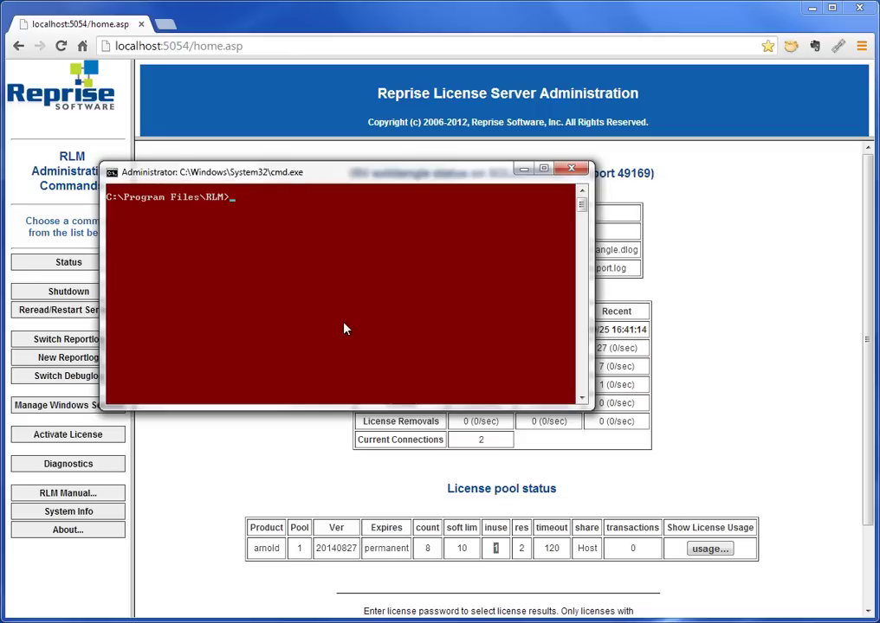
- In the command prompt, list the RLM folder with dir and reread the licenses with "rlmutil rlmreread solidangle"
click(343, 325)
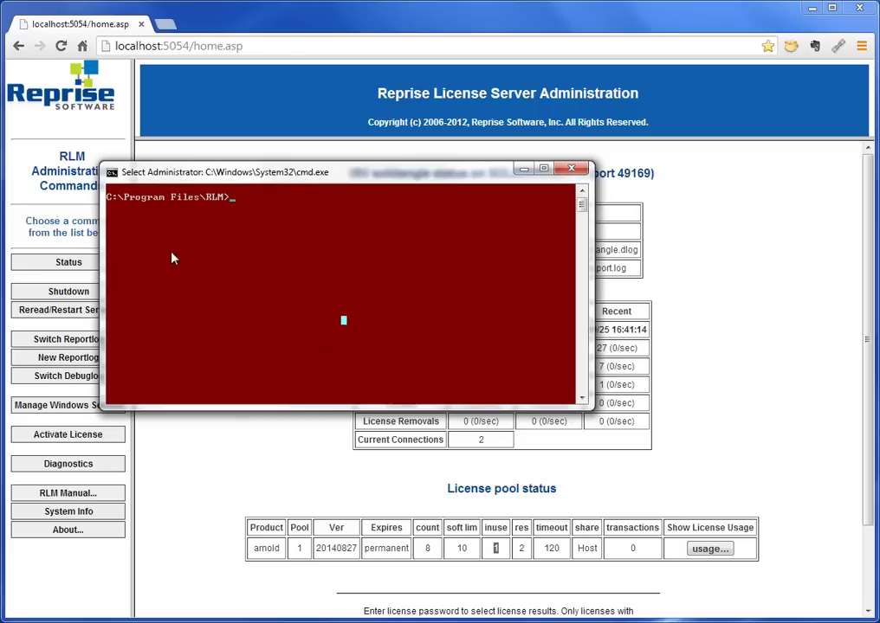
text(dir)
key(Return)
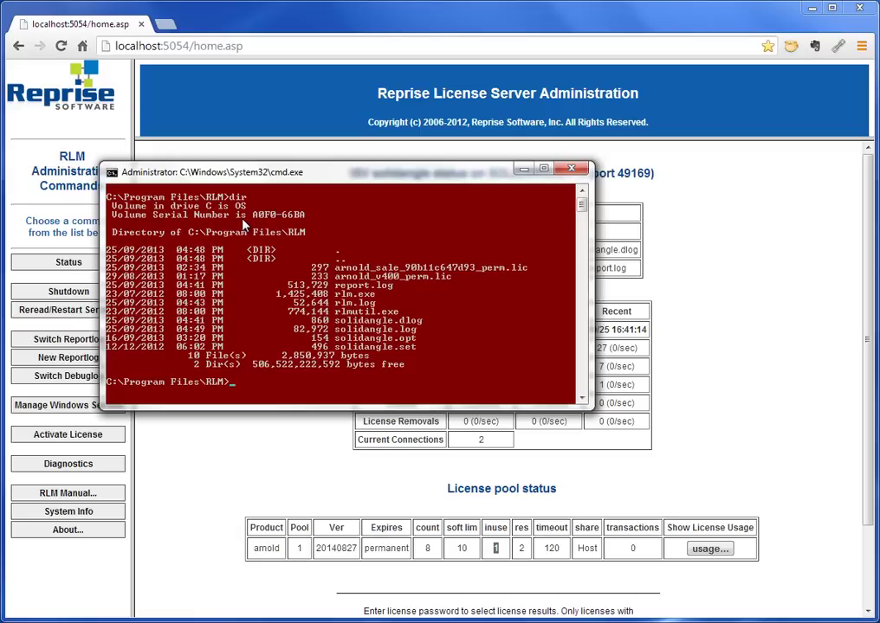
text(rlmutil rlmreread solidangle)
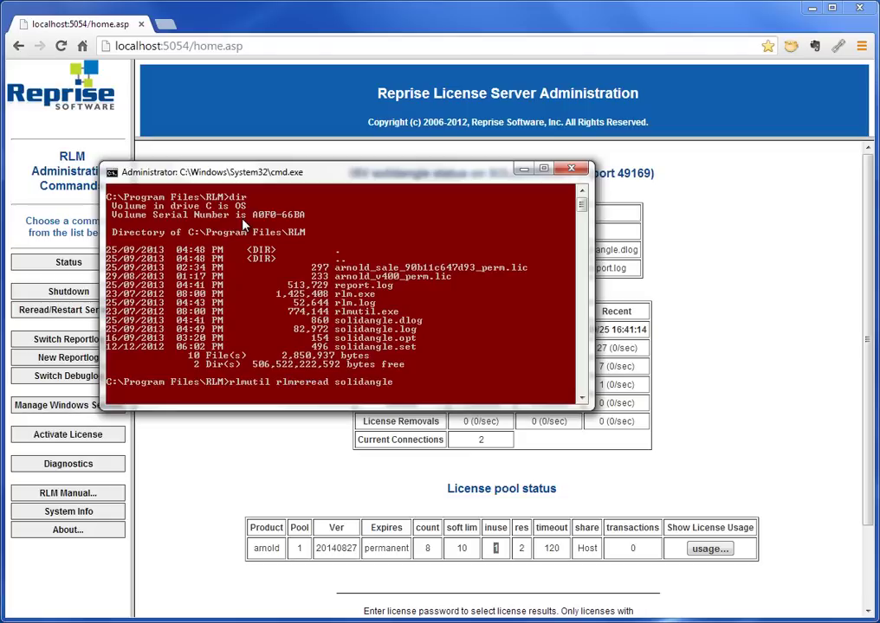
key(Return)
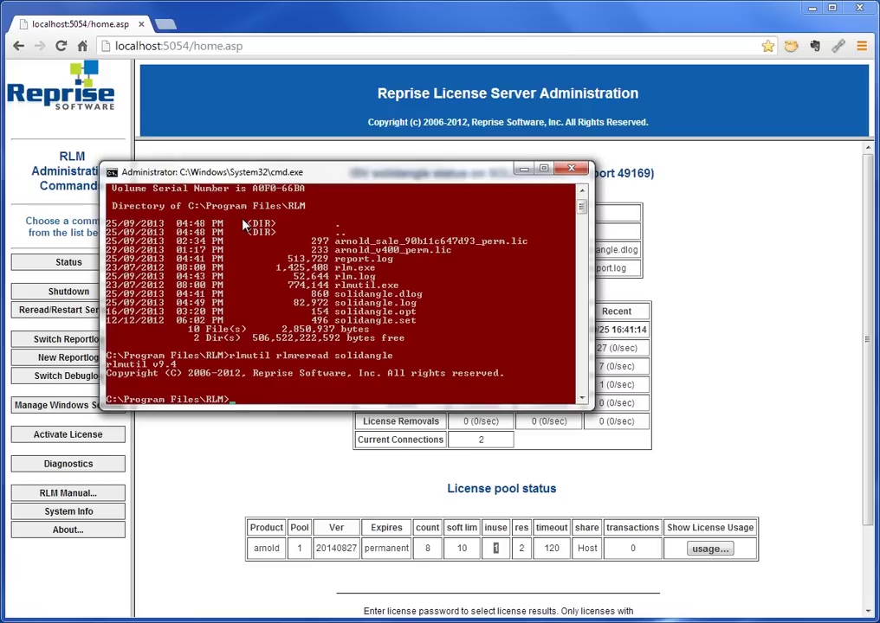
- Run "rlmutil rlmstat -a solidangle" and examine the arnold pool's product name, count, reservations and in-use values
text(rlmutil rlmstat -a solida)
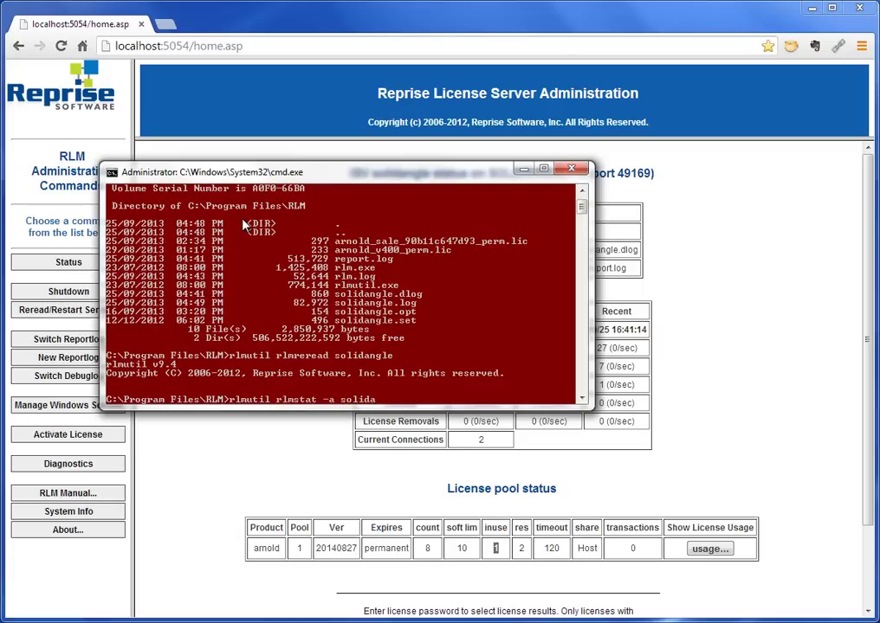
text(ngle)
key(Return)
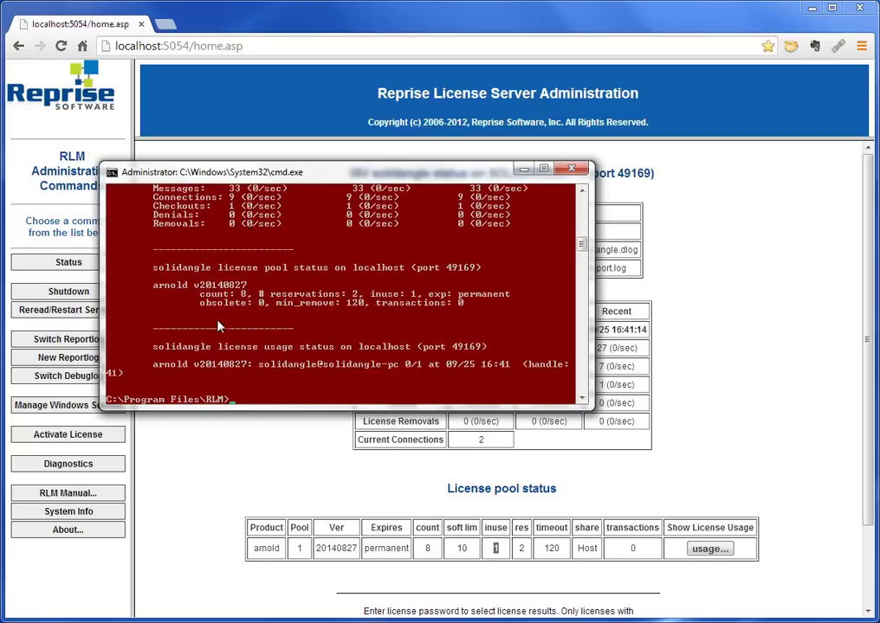
drag(155, 287, 196, 286)
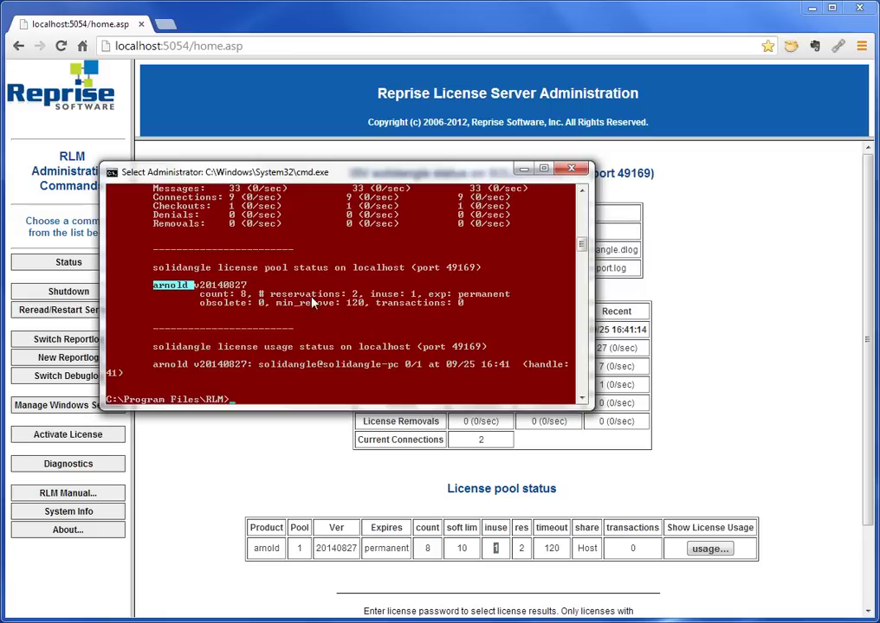
click(355, 295)
click(241, 296)
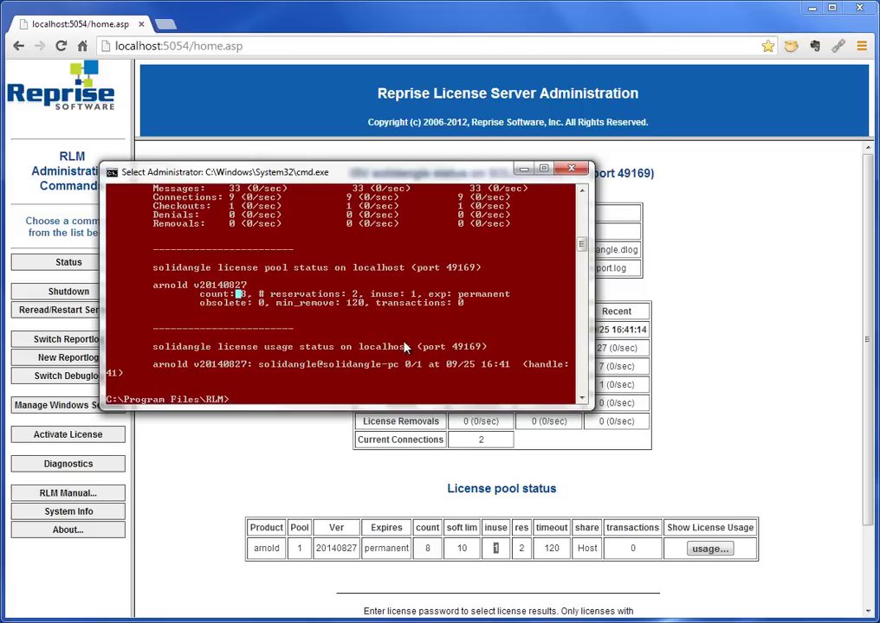
click(401, 294)
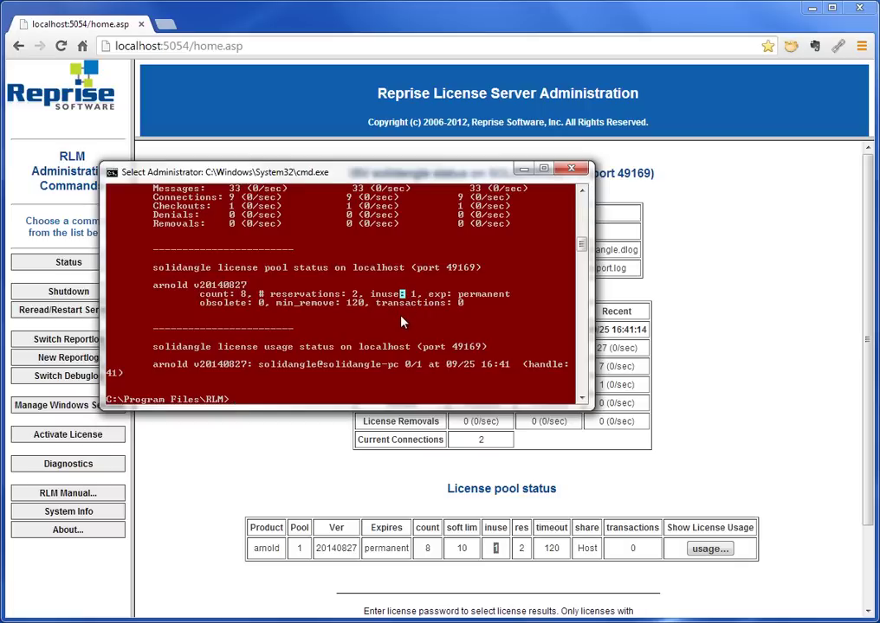